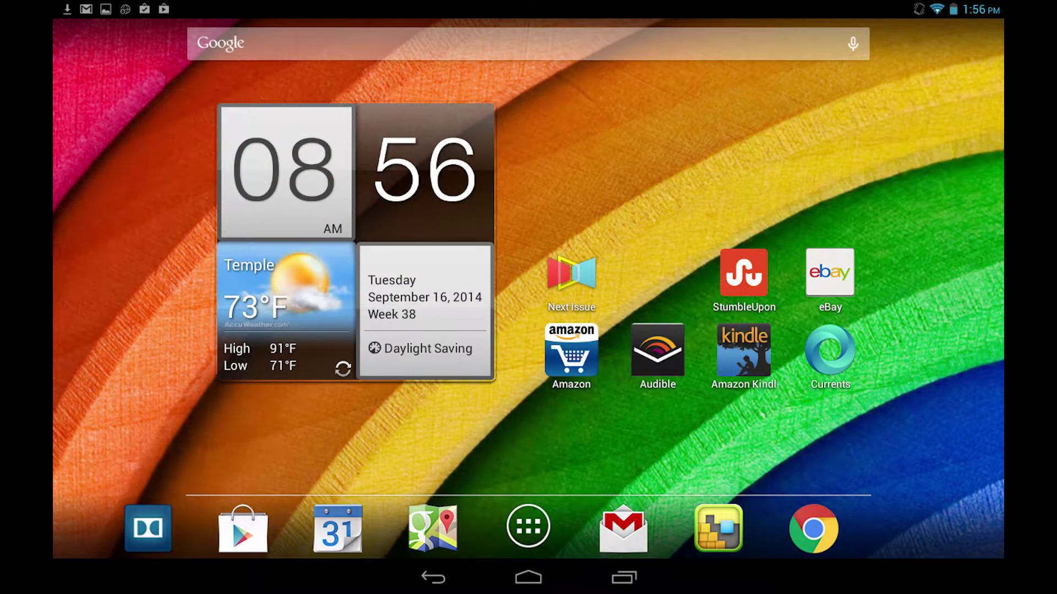
pyautogui.click(813, 529)
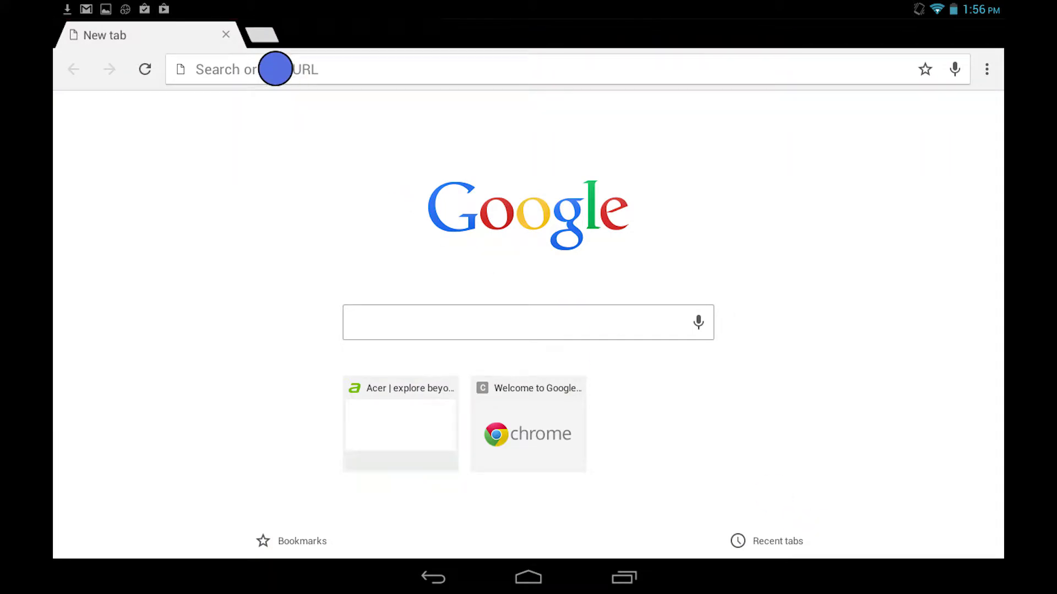
pyautogui.click(275, 68)
pyautogui.write('w')
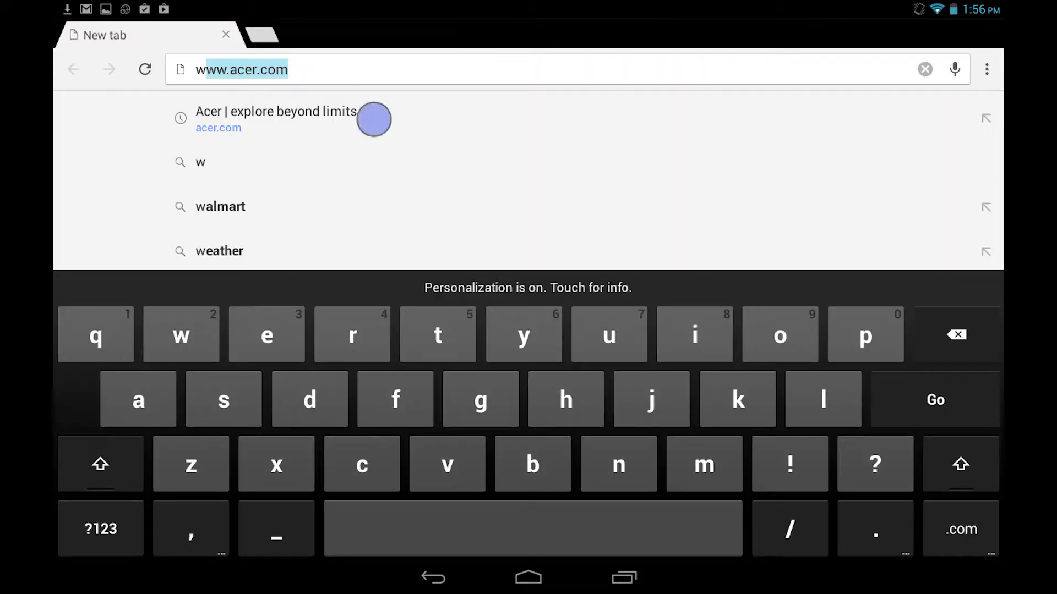
pyautogui.click(906, 397)
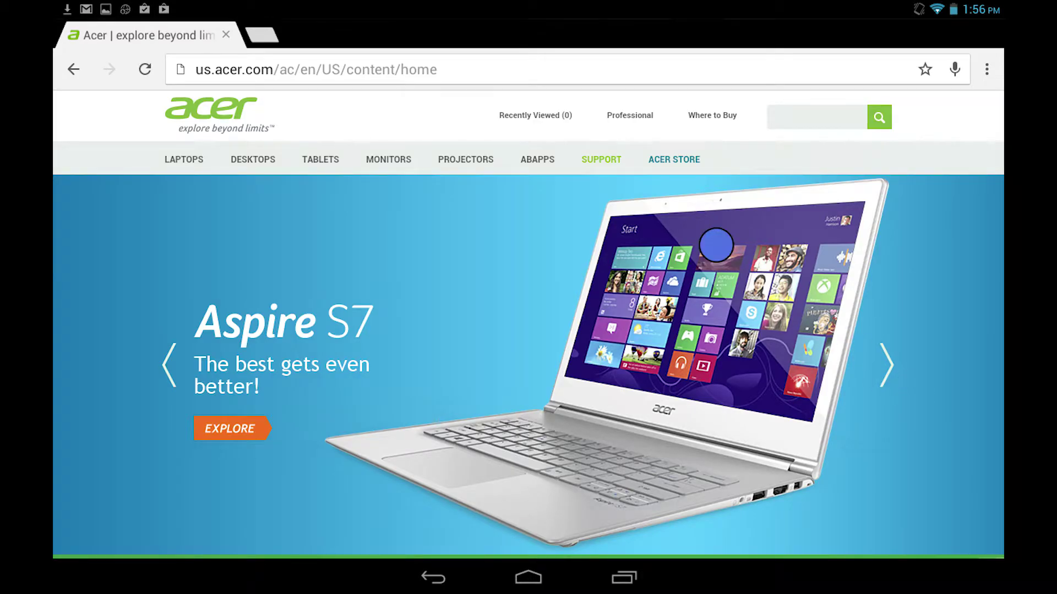
# Step: Search Acer's Drivers and Manuals page for product model a3-a10
pyautogui.click(612, 165)
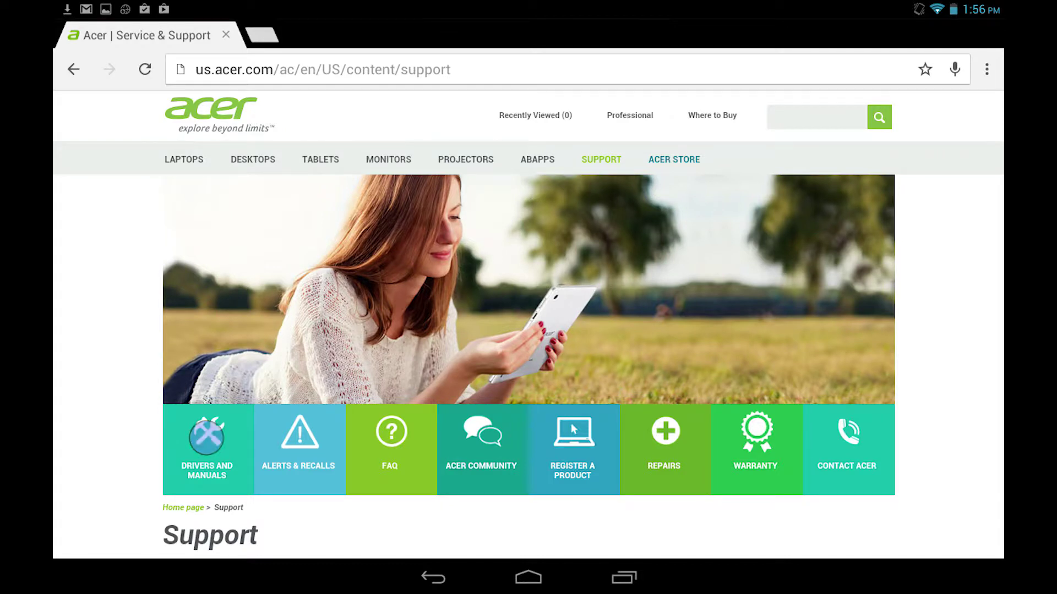
pyautogui.click(207, 438)
pyautogui.click(414, 381)
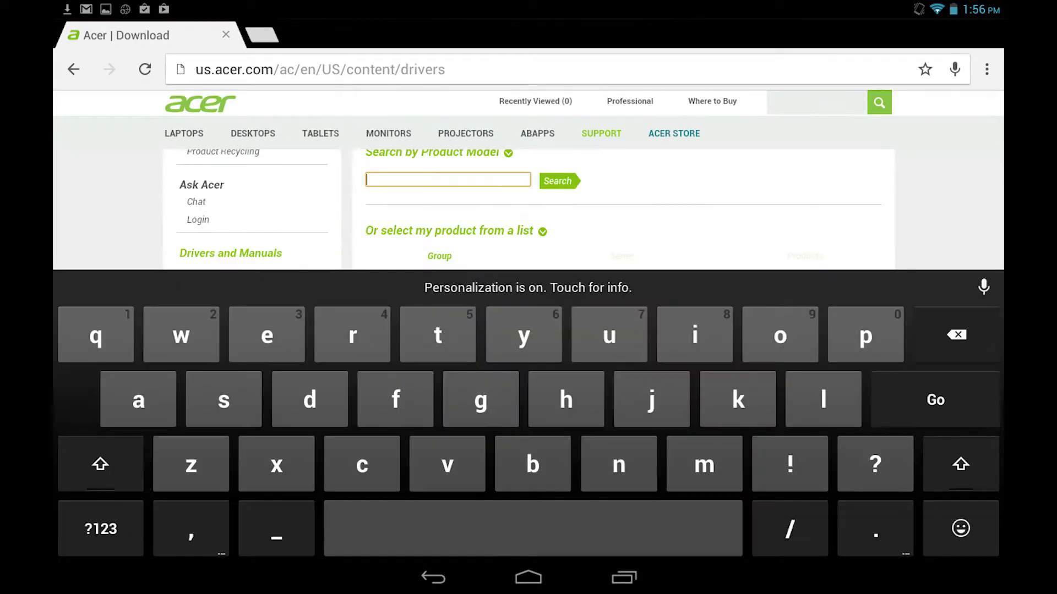
pyautogui.write('a3-a10')
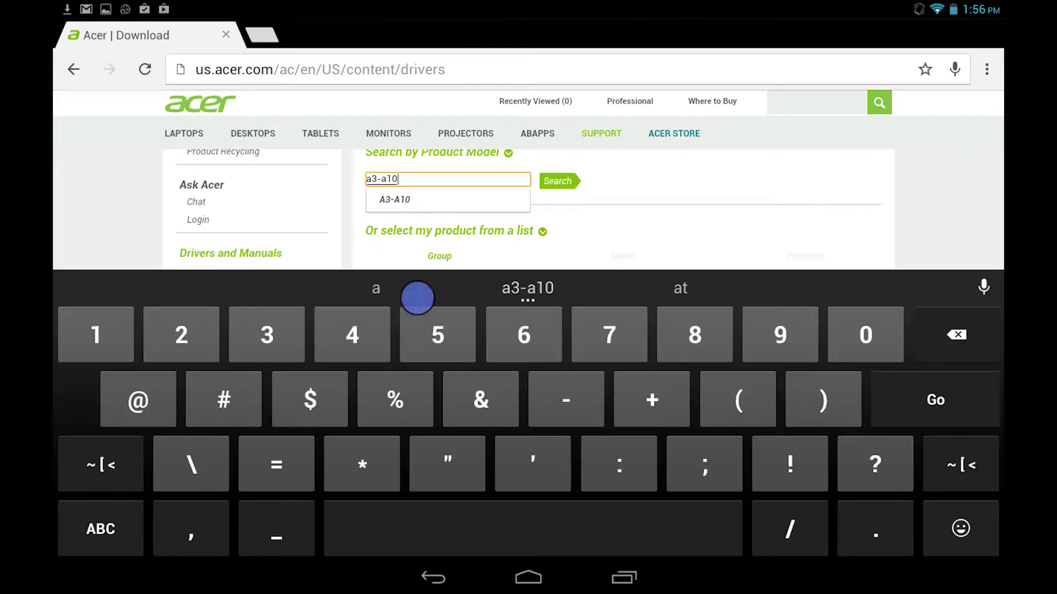
# Step: Download the A3-A10 User Manual from its Documents list, then return home to the app drawer
pyautogui.click(414, 199)
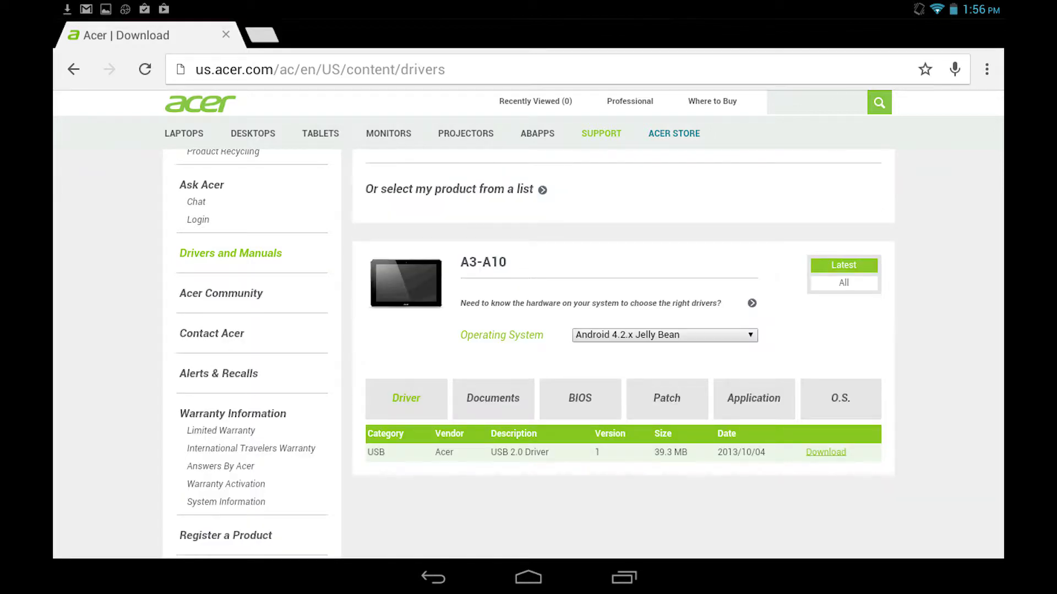
pyautogui.click(502, 394)
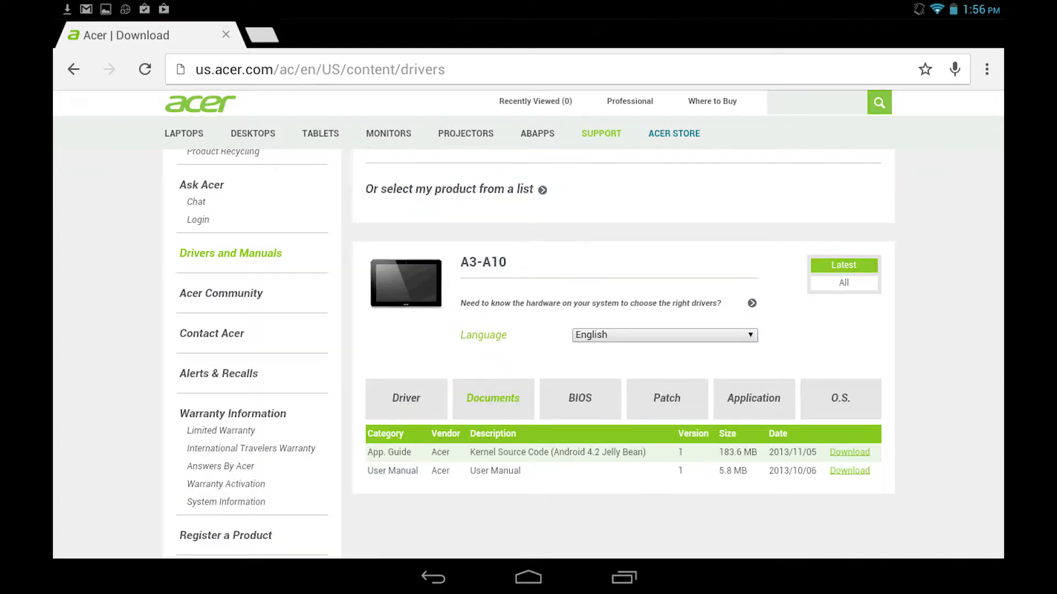
pyautogui.click(855, 474)
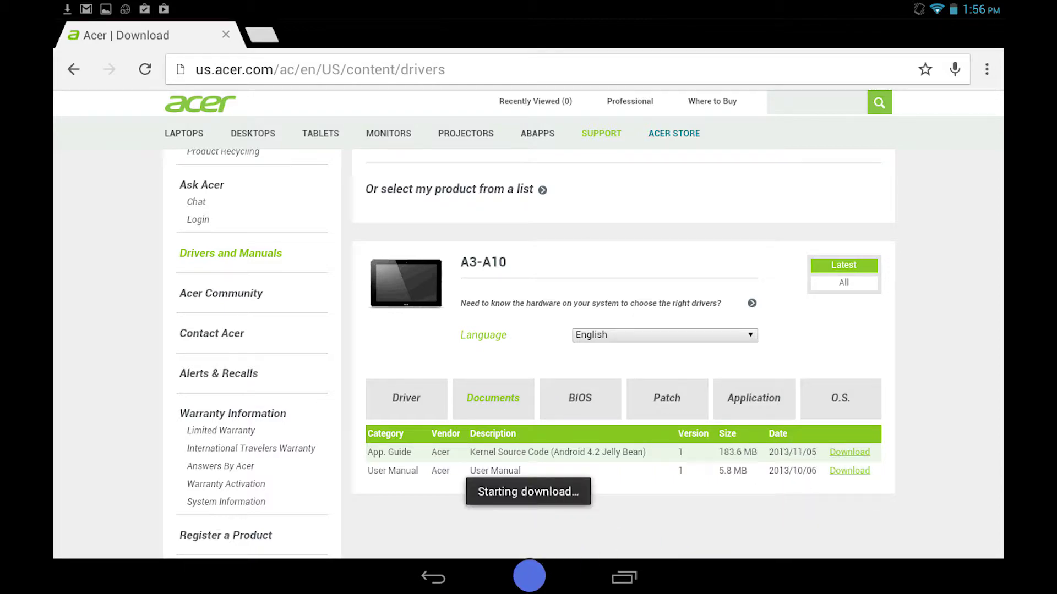
pyautogui.click(529, 577)
pyautogui.click(529, 526)
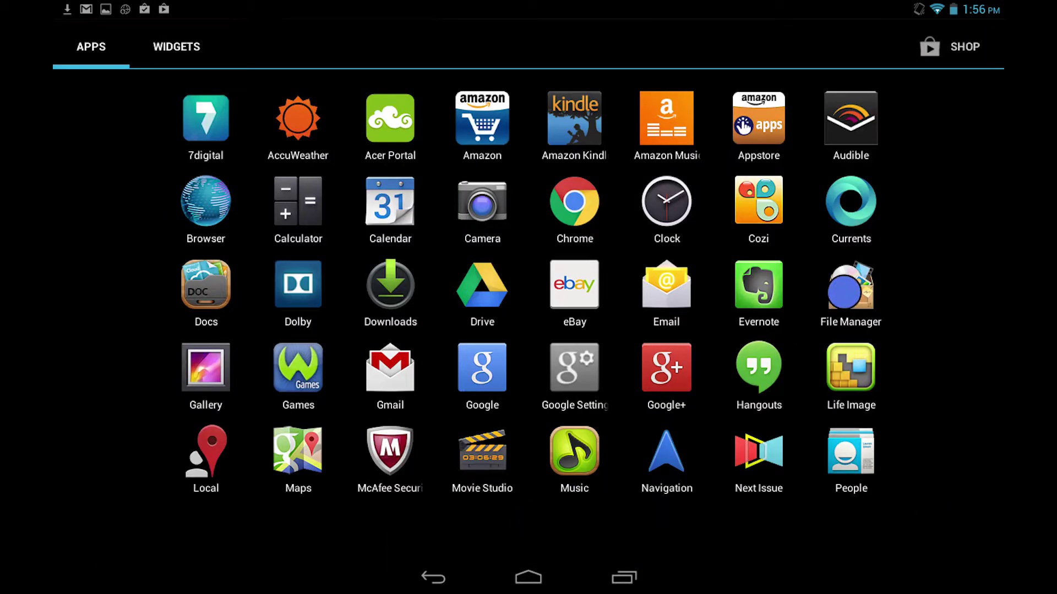
# Step: Launch File Manager from the app drawer
pyautogui.click(849, 289)
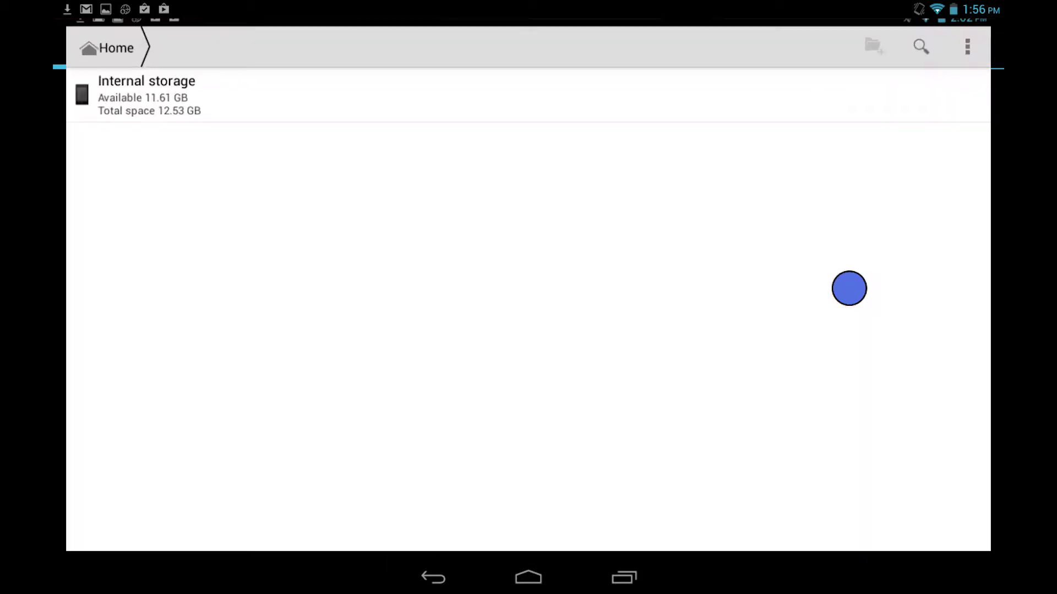
# Step: Browse Internal storage into Download to find User Manual_Acer_1.0_A_A.pdf
pyautogui.click(127, 93)
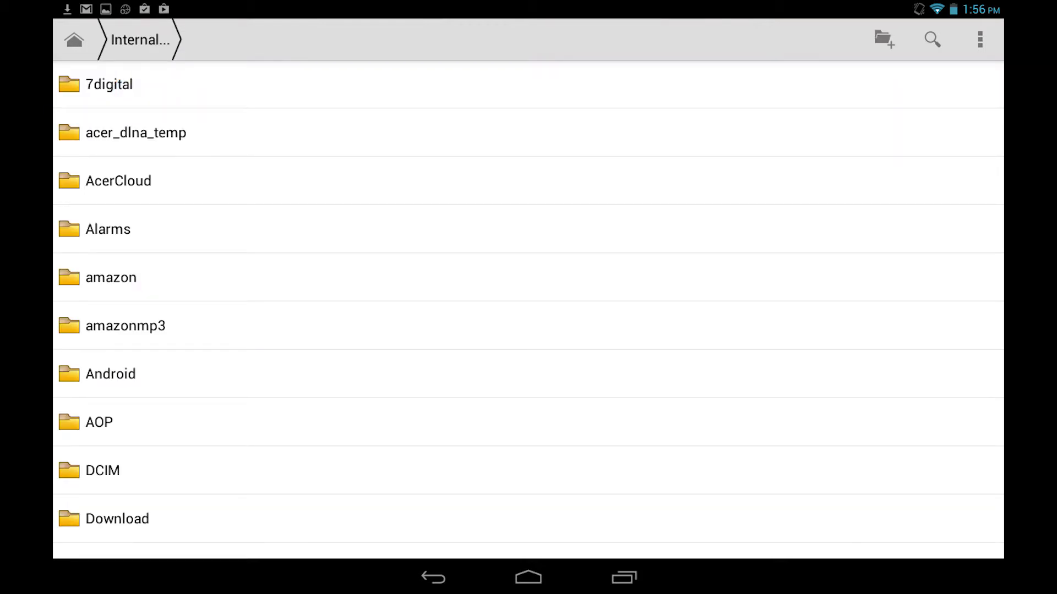
pyautogui.click(130, 516)
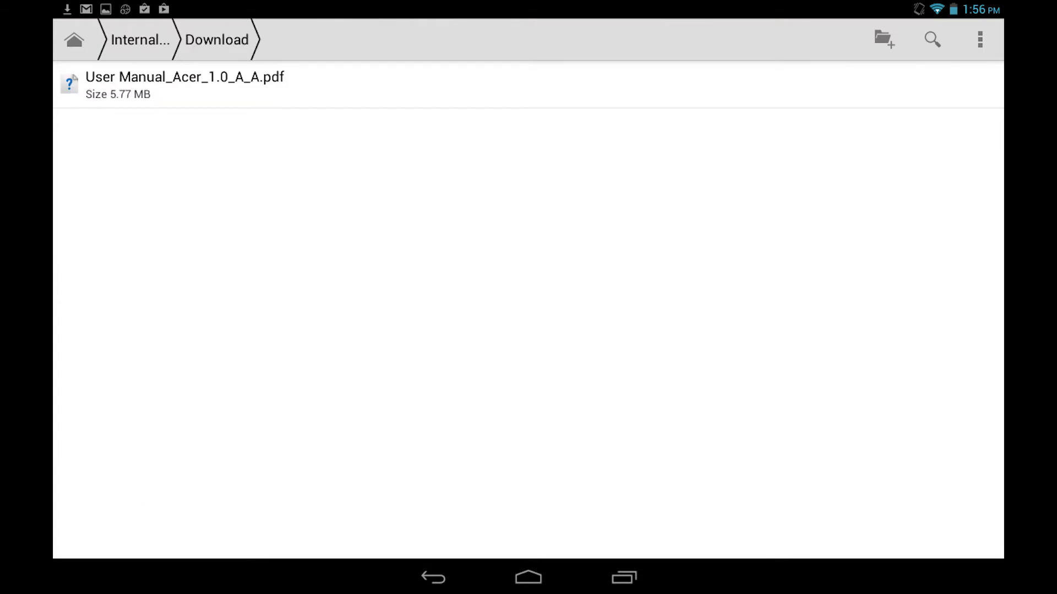
# Step: Open User Manual_Acer_1.0_A_A.pdf from the Download folder in Kindle
pyautogui.click(169, 85)
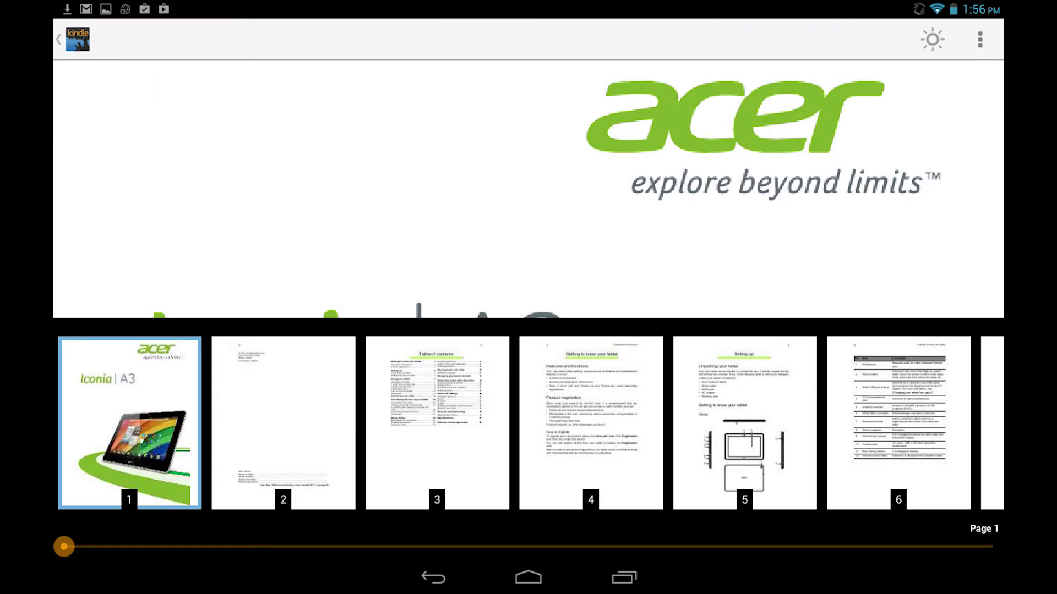